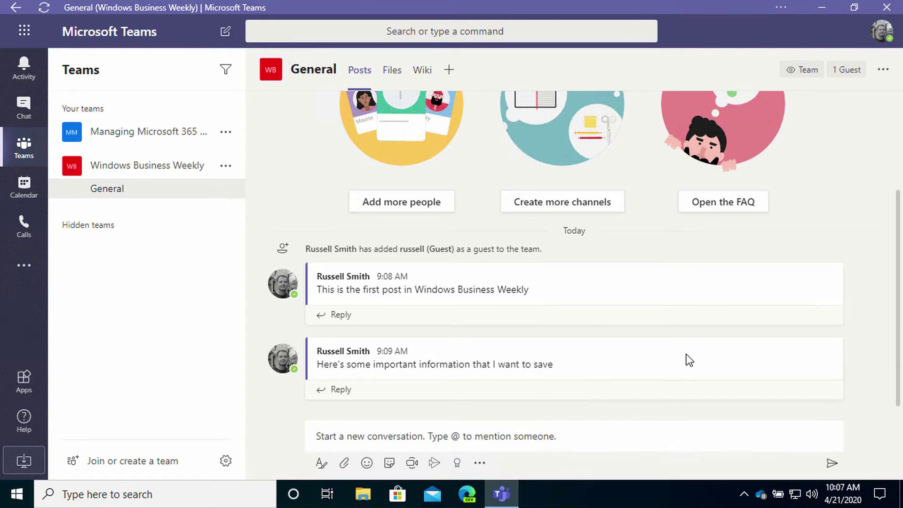
Step: Save the General channel message "Here's some important information that I want to save"
{"action": "mouse_move", "coordinate": [689, 360]}
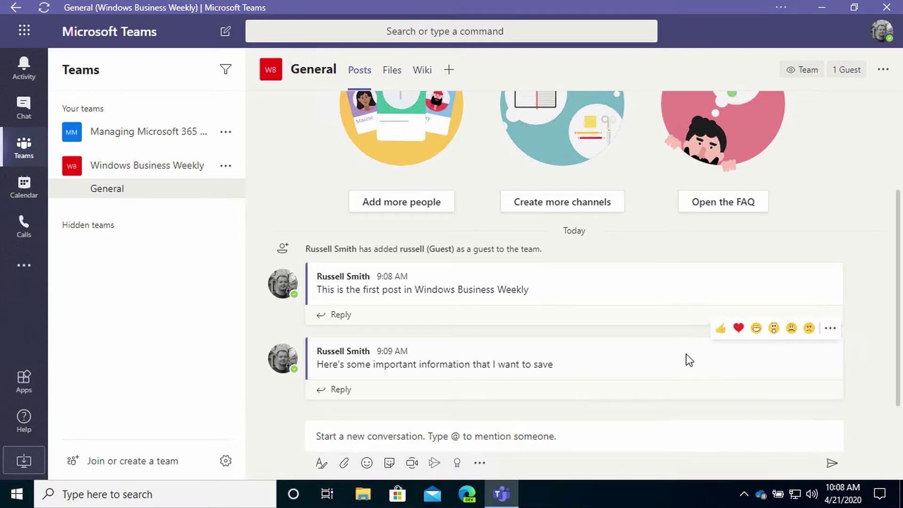
{"action": "left_click", "coordinate": [836, 333]}
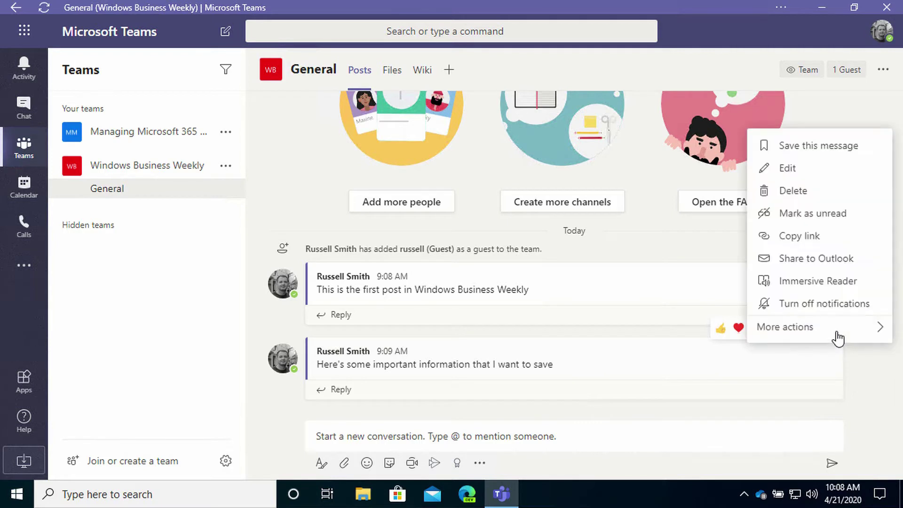
{"action": "left_click", "coordinate": [865, 150]}
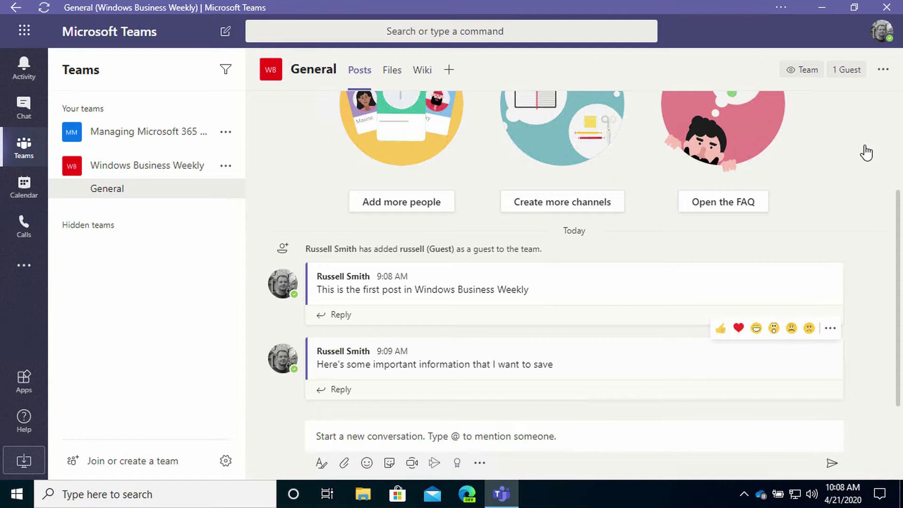
Step: View the saved messages and unsave the Windows Business Weekly message "Here's some important information that I want to save"
{"action": "left_click", "coordinate": [887, 35]}
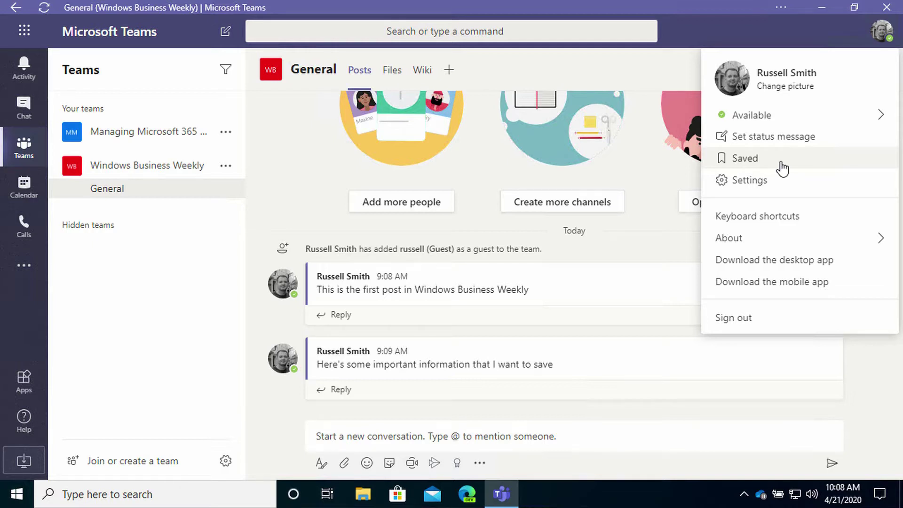
{"action": "left_click", "coordinate": [745, 158]}
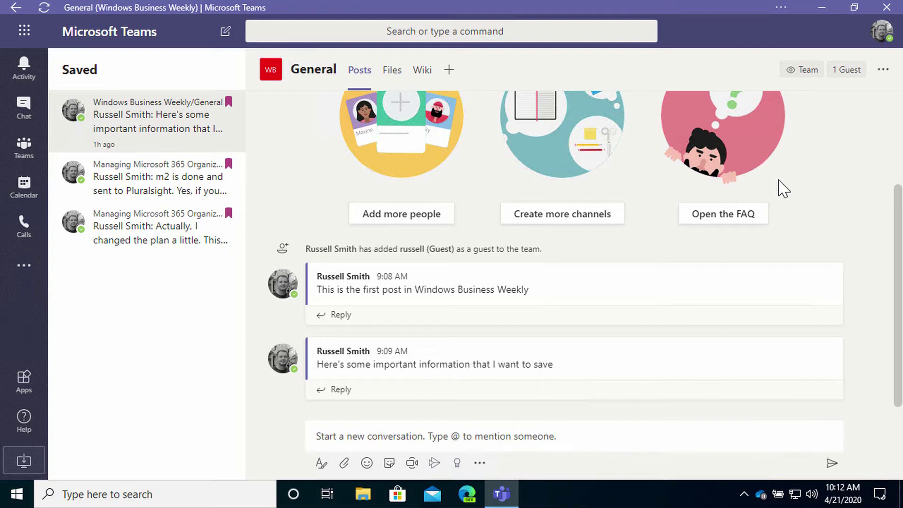
{"action": "left_click", "coordinate": [229, 102]}
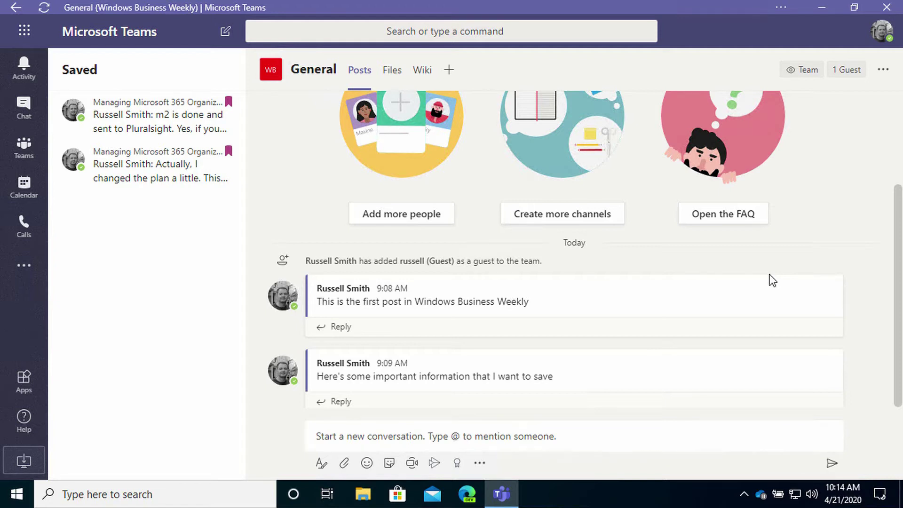
Step: Pin Figure1.png to the top of the General channel's files
{"action": "left_click", "coordinate": [398, 74]}
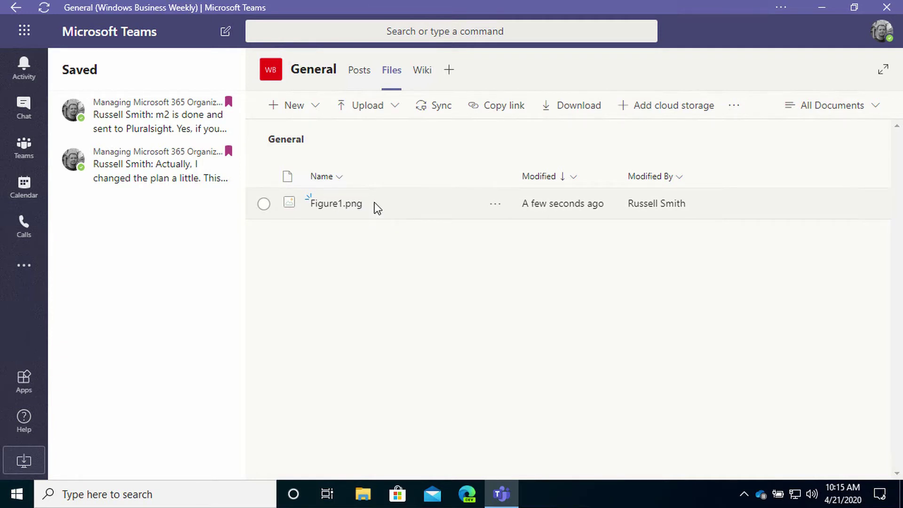
{"action": "left_click", "coordinate": [500, 207]}
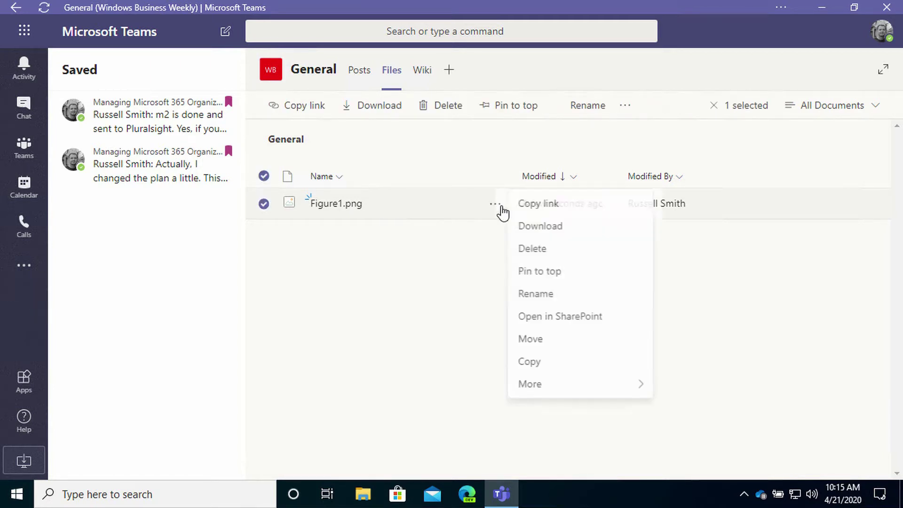
{"action": "left_click", "coordinate": [621, 278]}
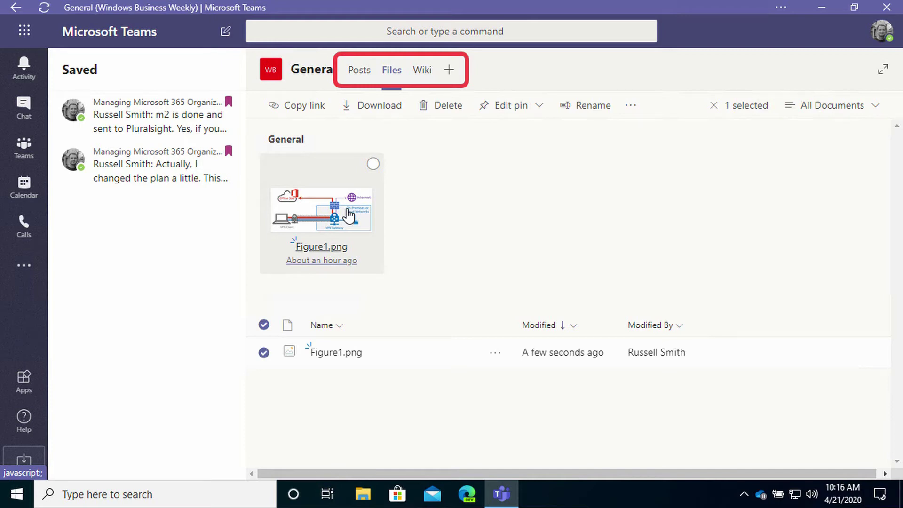
Step: Review the apps that can be added as channel tabs, and make the Windows Business Weekly meeting minutes Word document a tab
{"action": "left_click", "coordinate": [449, 71]}
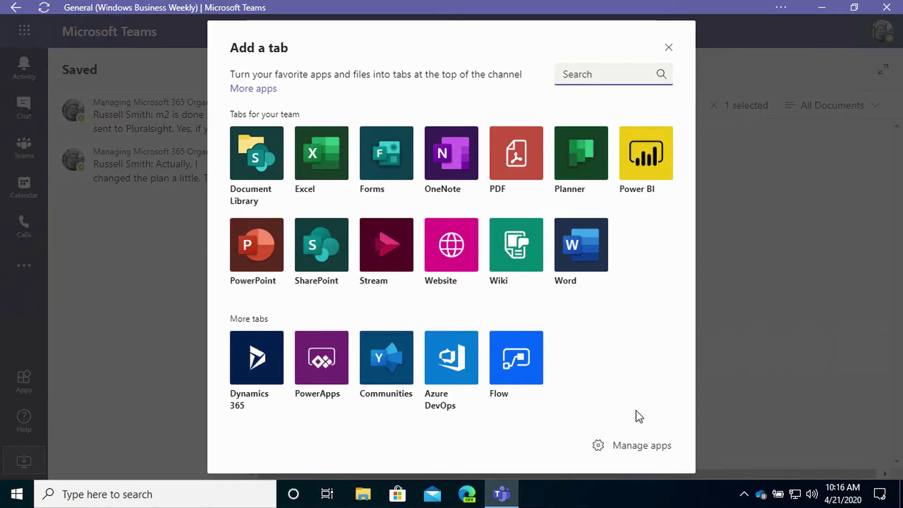
{"action": "left_click", "coordinate": [669, 48]}
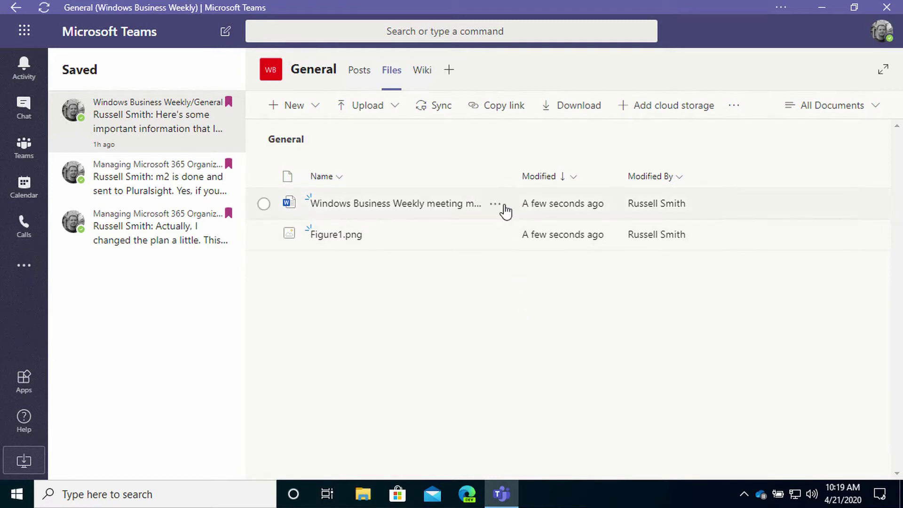
{"action": "left_click", "coordinate": [494, 205]}
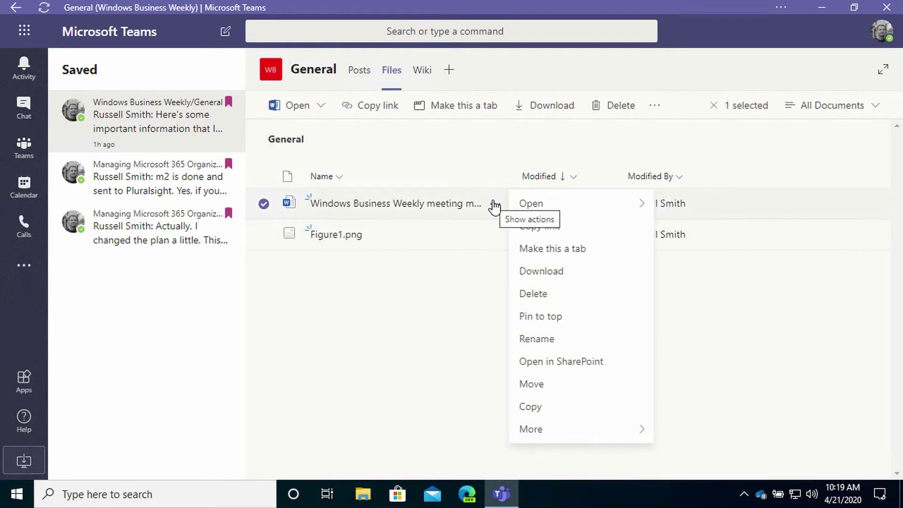
{"action": "left_click", "coordinate": [595, 257]}
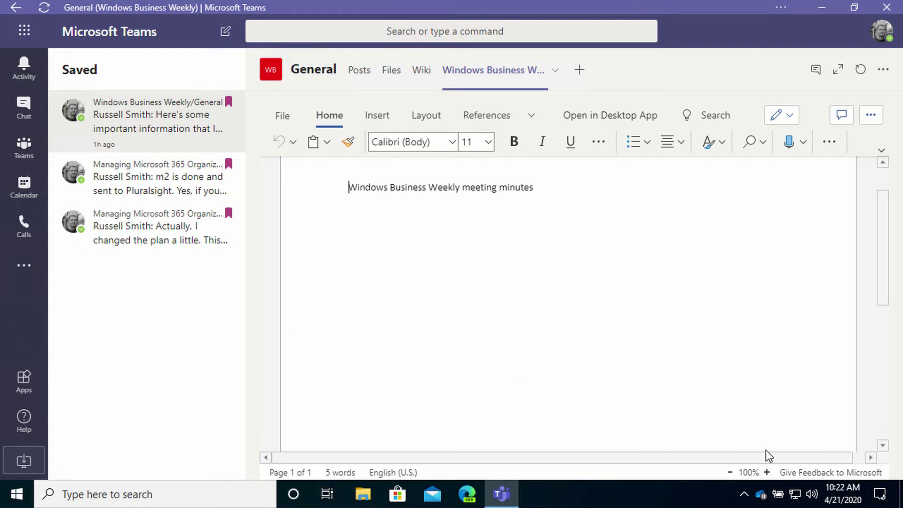
Step: Switch to Microsoft Edge, go to portal.office.com and open Teams from the Office home page
{"action": "left_click", "coordinate": [468, 502]}
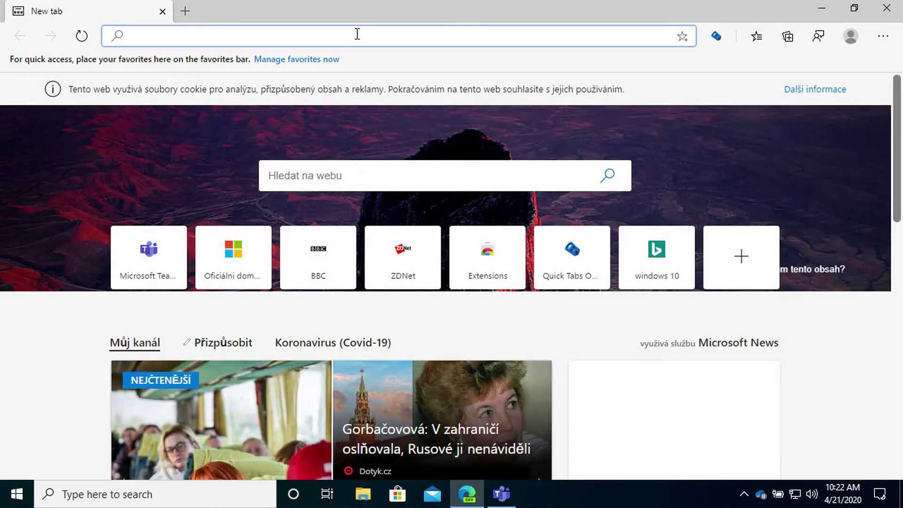
{"action": "type", "text": "portal.office.co"}
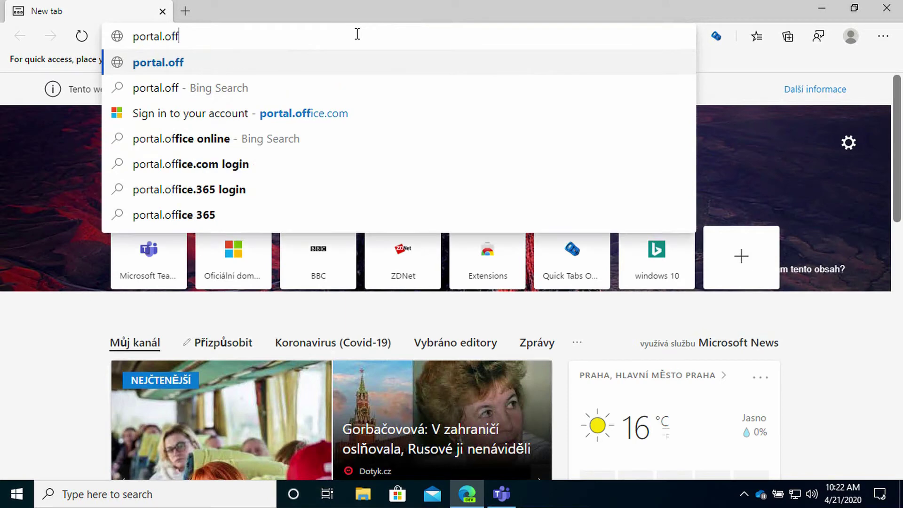
{"action": "type", "text": "m"}
{"action": "key", "text": "Return"}
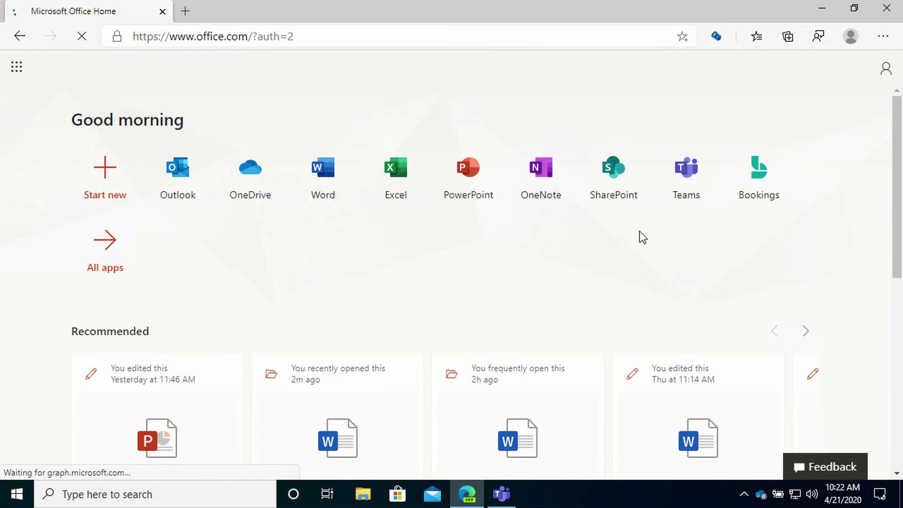
{"action": "left_click", "coordinate": [693, 189]}
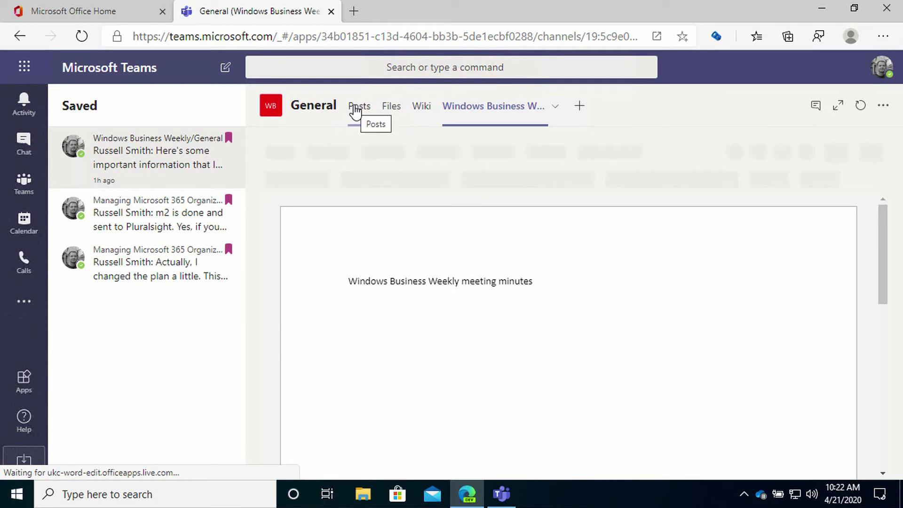
Step: Show the General channel's posts in the browser version of Teams and close the Microsoft Office Home page
{"action": "left_click", "coordinate": [355, 112]}
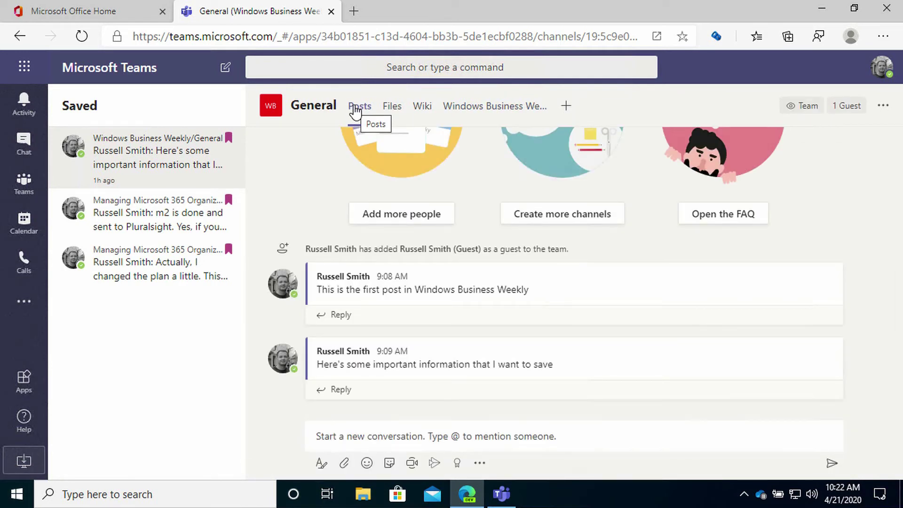
{"action": "left_click", "coordinate": [162, 11]}
Step: Switch between the Teams app window and the browser window to compare the General channel in both
{"action": "left_click", "coordinate": [501, 494]}
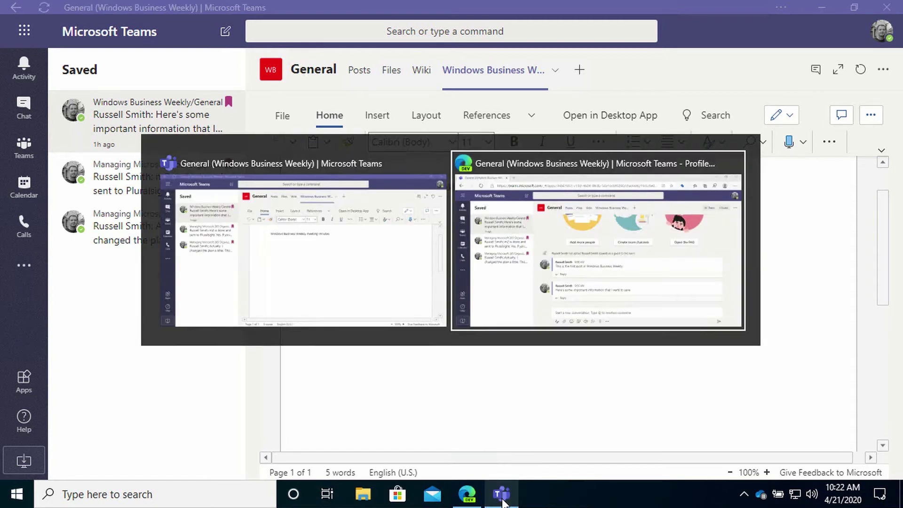
{"action": "left_click", "coordinate": [502, 503]}
{"action": "left_click", "coordinate": [503, 503]}
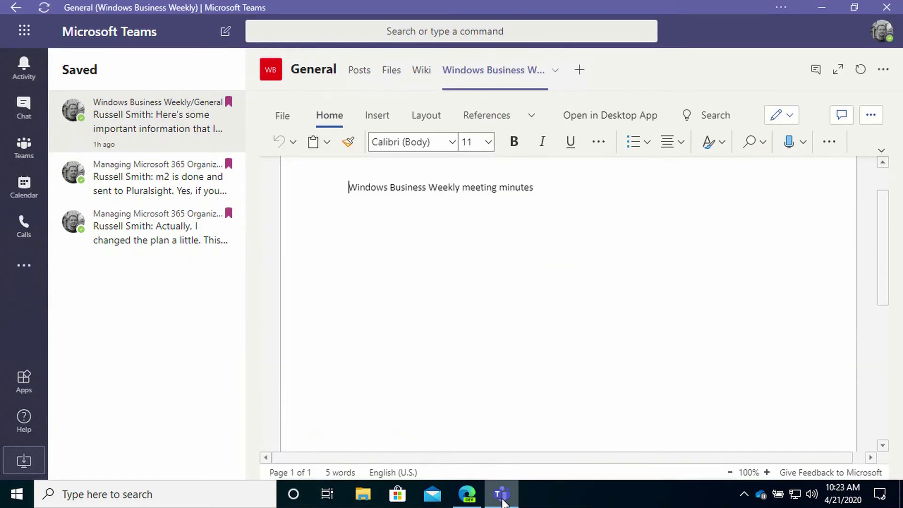
{"action": "left_click", "coordinate": [503, 502]}
{"action": "left_click", "coordinate": [502, 502]}
{"action": "left_click", "coordinate": [502, 503]}
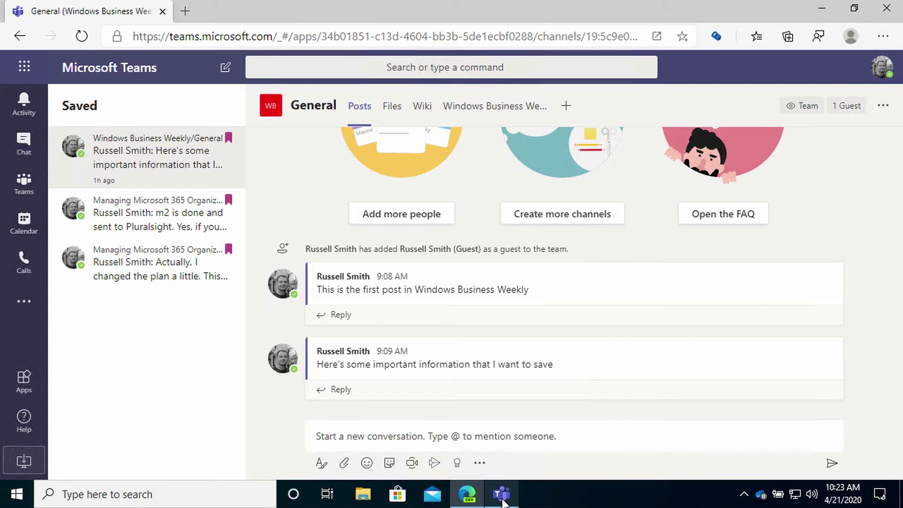
Step: Sync the General channel's files to this computer, allowing the site to open Microsoft OneDrive
{"action": "left_click", "coordinate": [397, 111]}
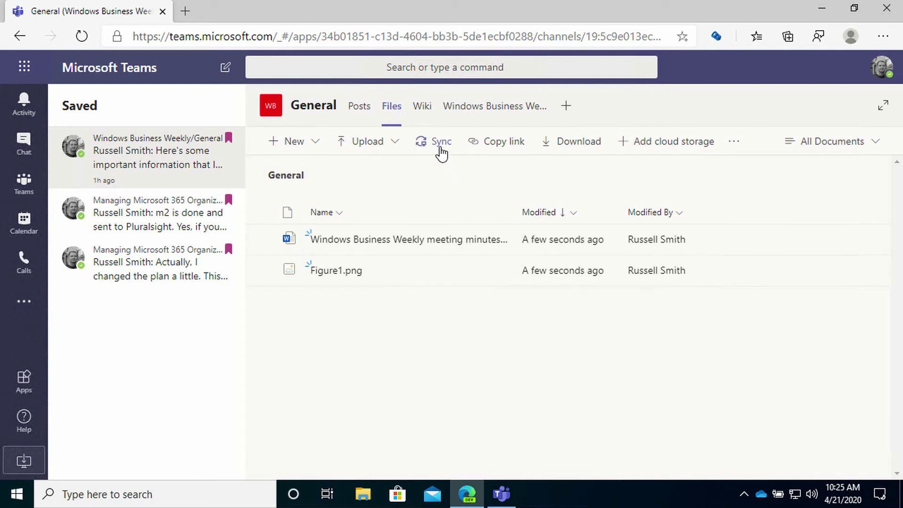
{"action": "left_click", "coordinate": [440, 143]}
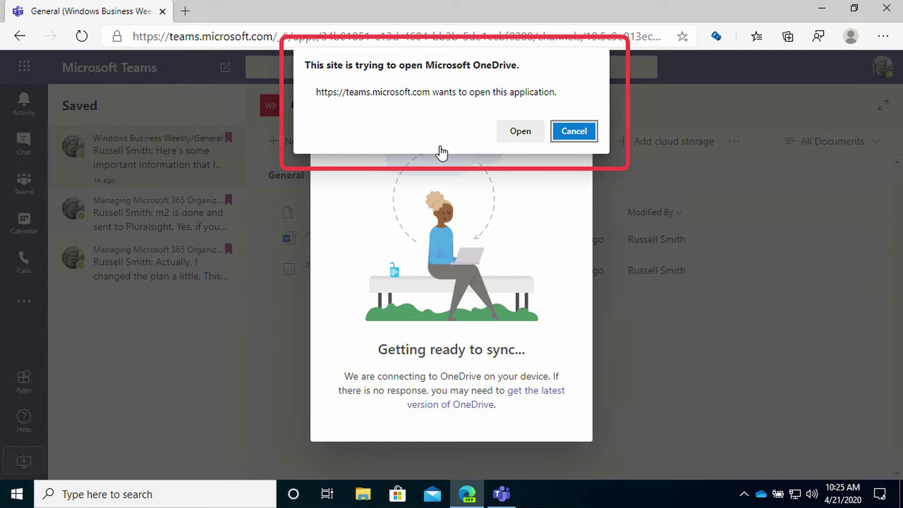
{"action": "left_click", "coordinate": [517, 136]}
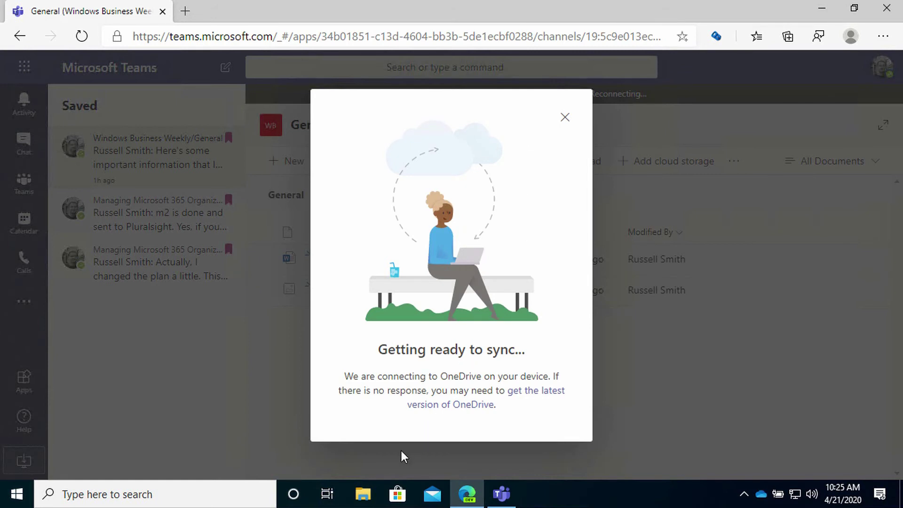
Step: Switch to File Explorer and open the synced Windows Business Weekly - General folder under RSITC to examine its files
{"action": "left_click", "coordinate": [360, 499]}
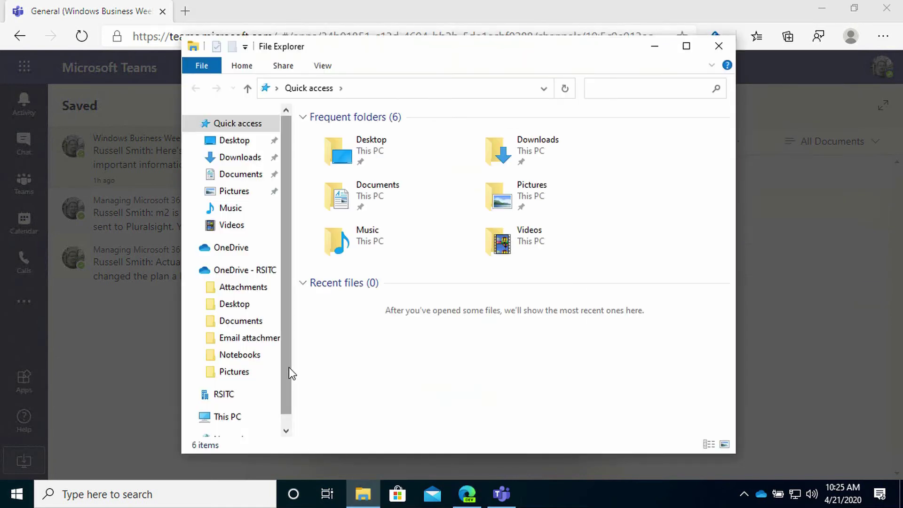
{"action": "scroll", "coordinate": [286, 220], "scroll_direction": "down", "scroll_amount": 2}
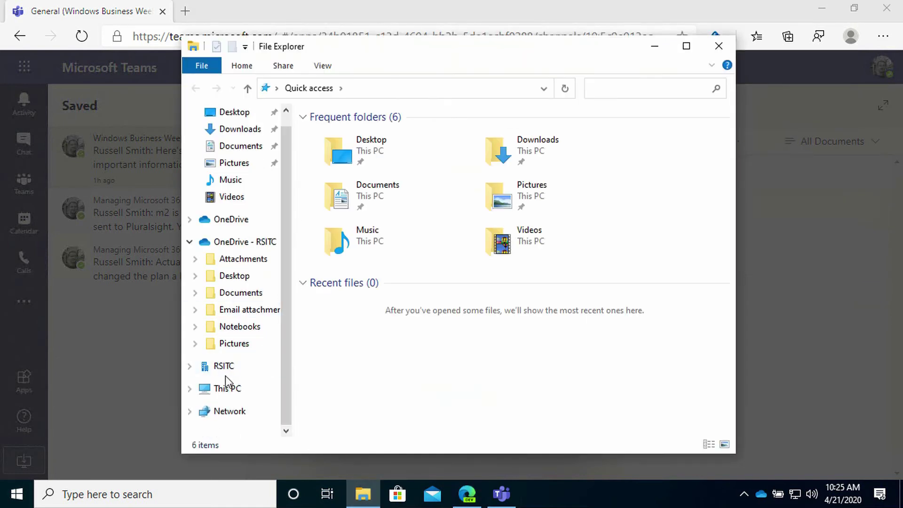
{"action": "left_click", "coordinate": [190, 368]}
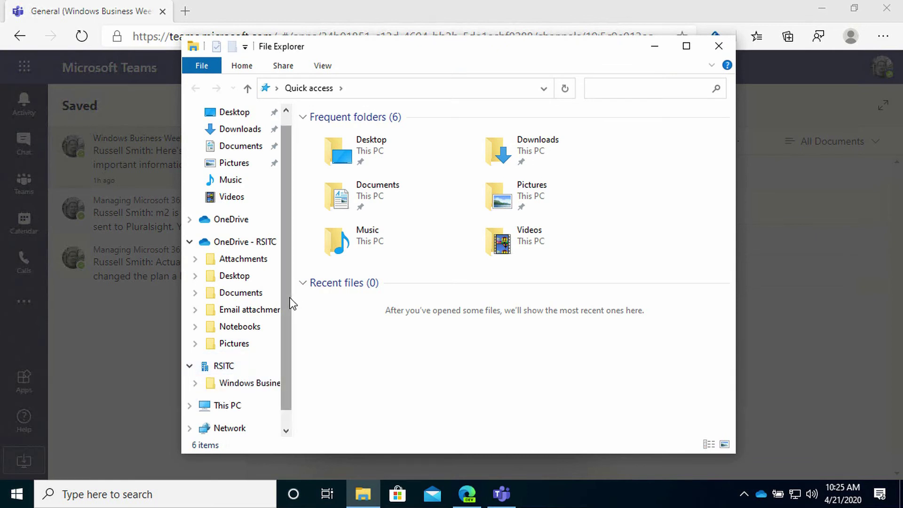
{"action": "scroll", "coordinate": [283, 339], "scroll_direction": "down", "scroll_amount": 1}
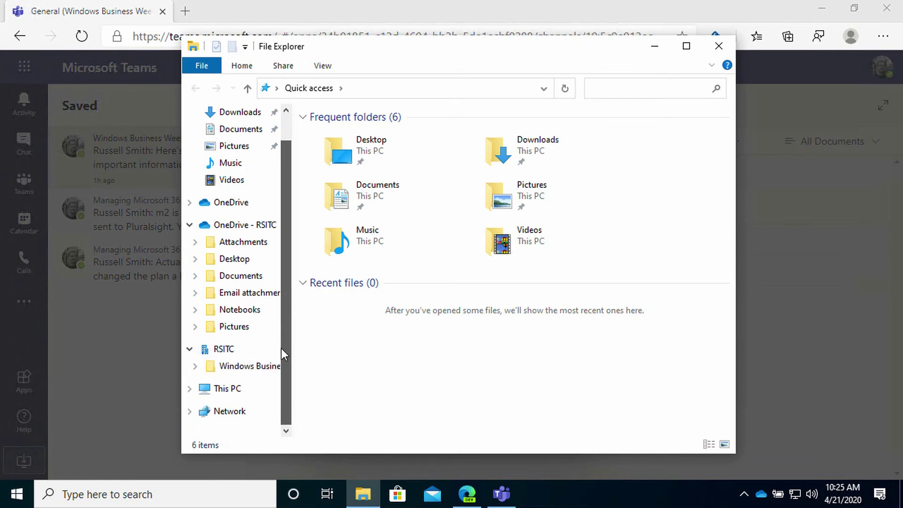
{"action": "left_click", "coordinate": [250, 366]}
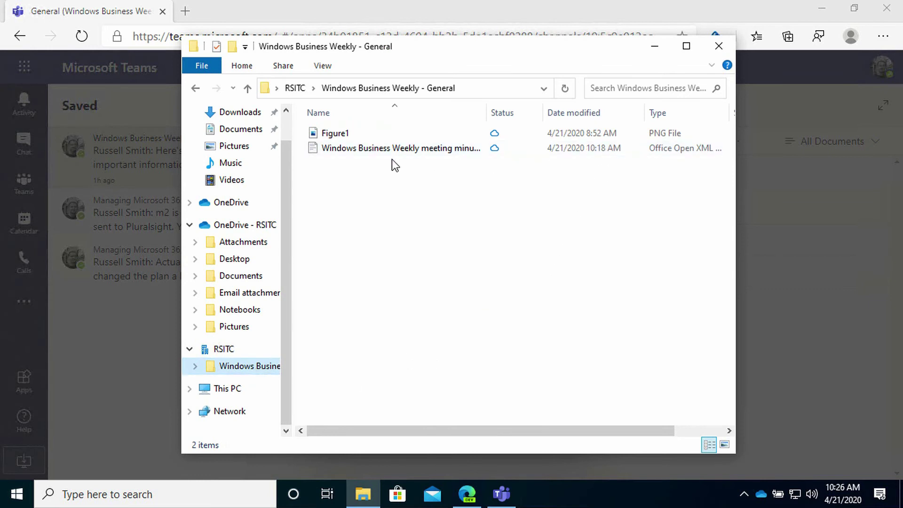
{"action": "mouse_move", "coordinate": [447, 153]}
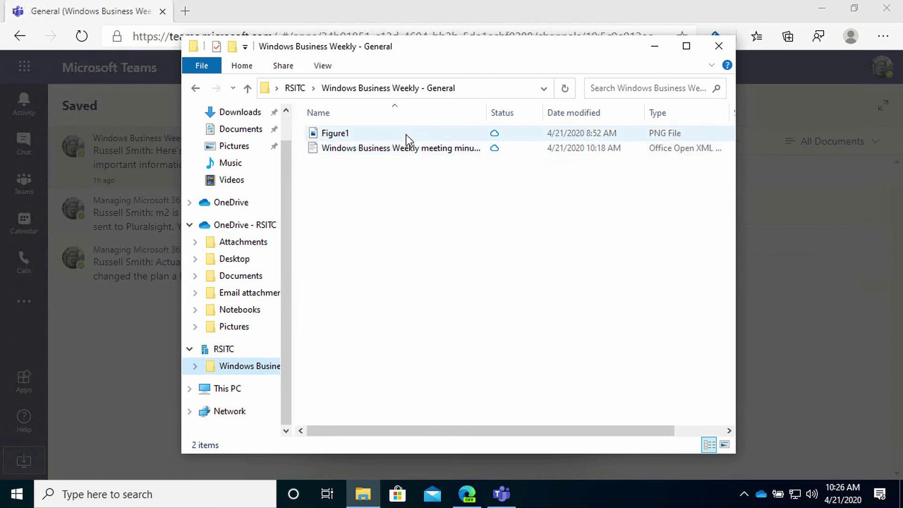
{"action": "mouse_move", "coordinate": [406, 135]}
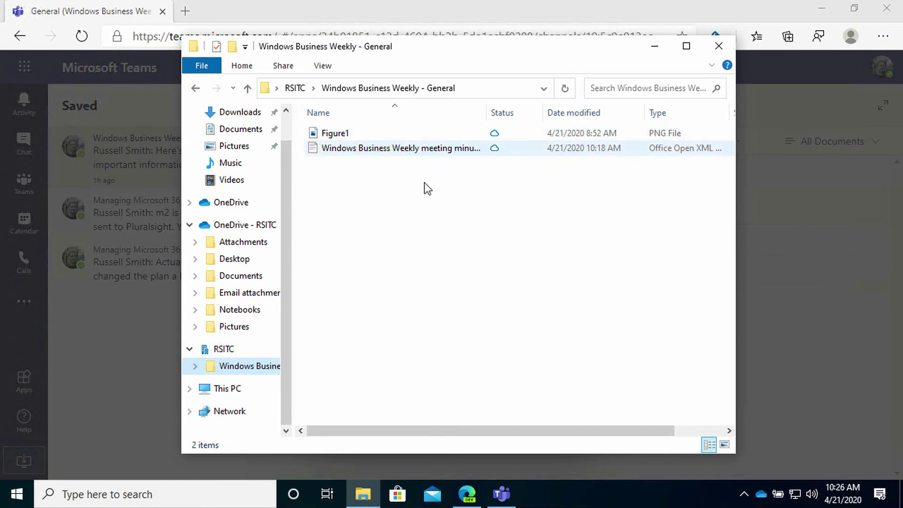
Step: Create a text document named "Weekly ideas" in the Windows Business Weekly - General folder
{"action": "right_click", "coordinate": [397, 239]}
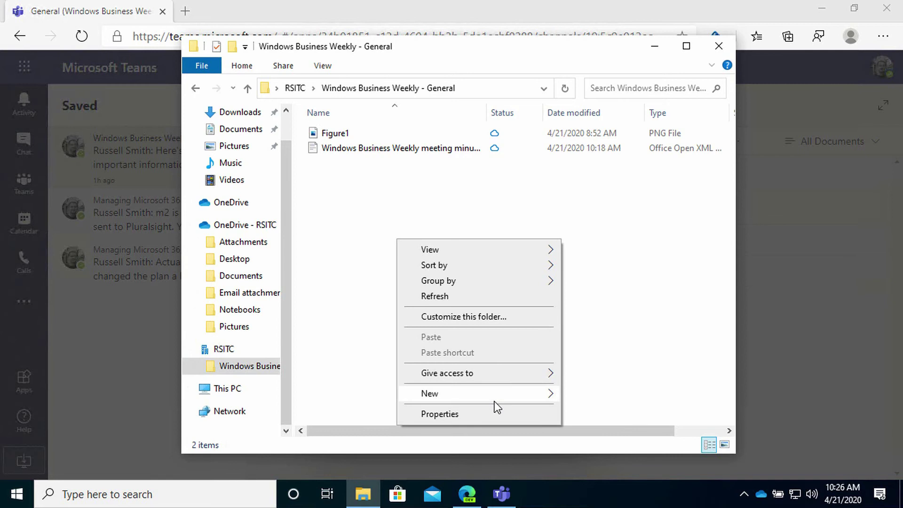
{"action": "mouse_move", "coordinate": [495, 401]}
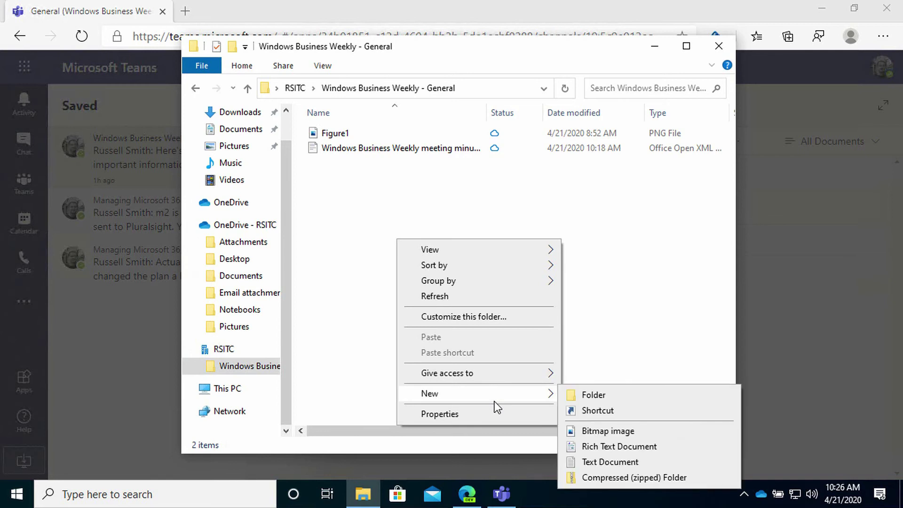
{"action": "left_click", "coordinate": [671, 458]}
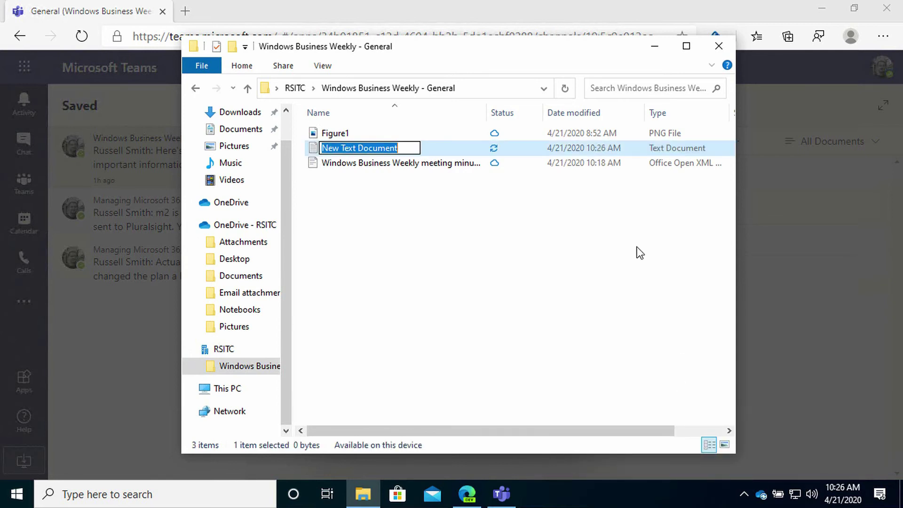
{"action": "type", "text": "Weekly ideas"}
{"action": "key", "text": "Return"}
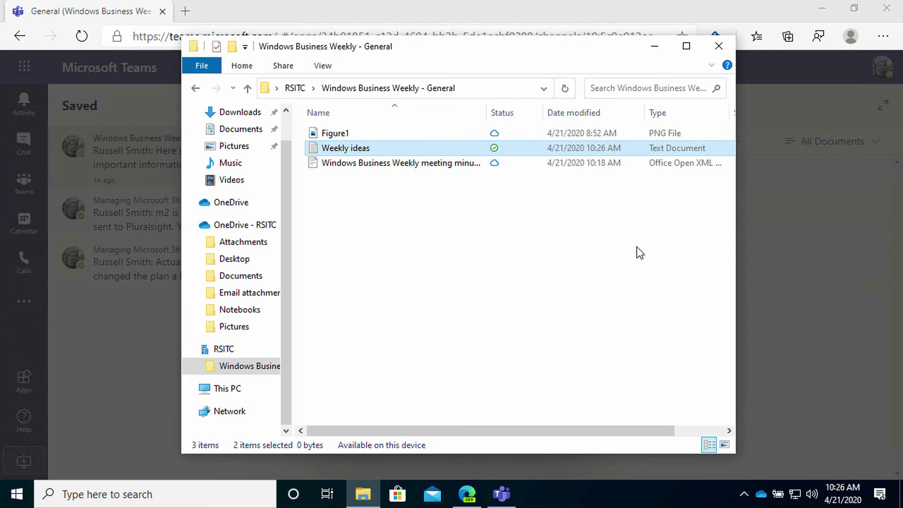
Step: Switch to the Teams app and open the General channel's files
{"action": "left_click", "coordinate": [513, 505]}
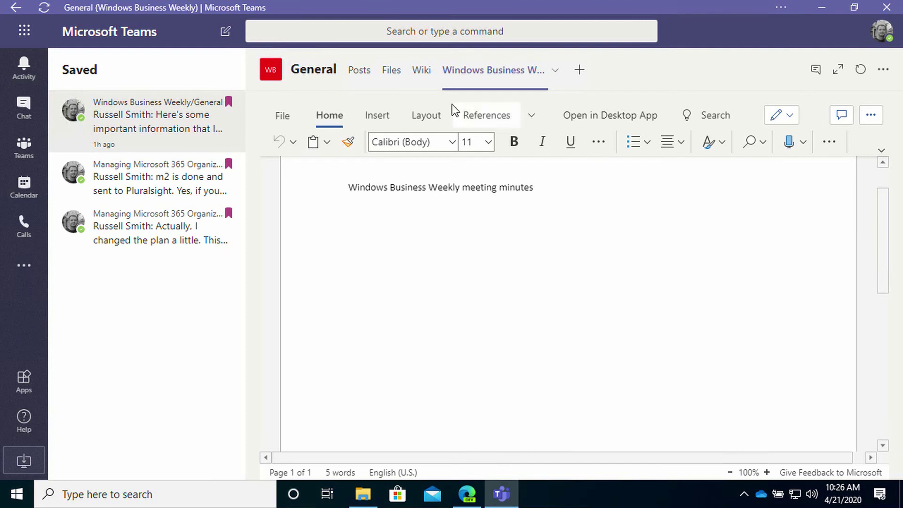
{"action": "left_click", "coordinate": [394, 76]}
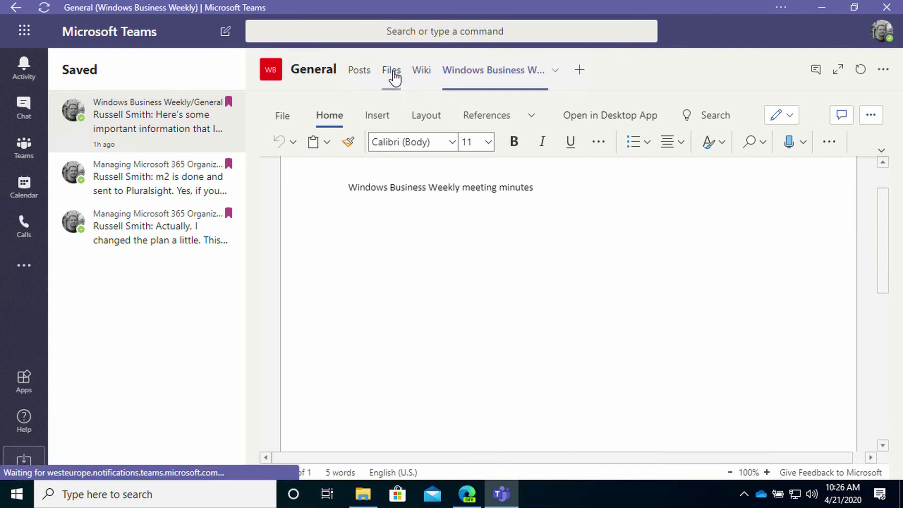